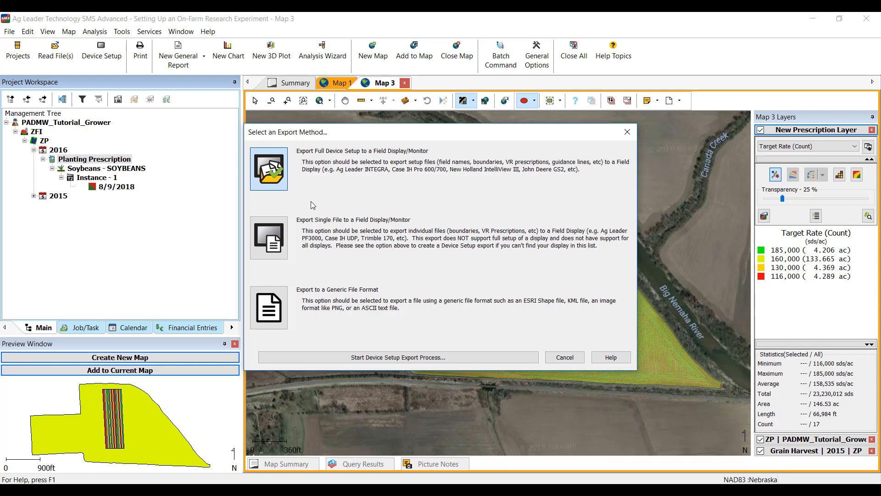
Start a full device setup export and name the new setup configuration Planting Rx 2016.
{"action": "left_click", "coordinate": [274, 177]}
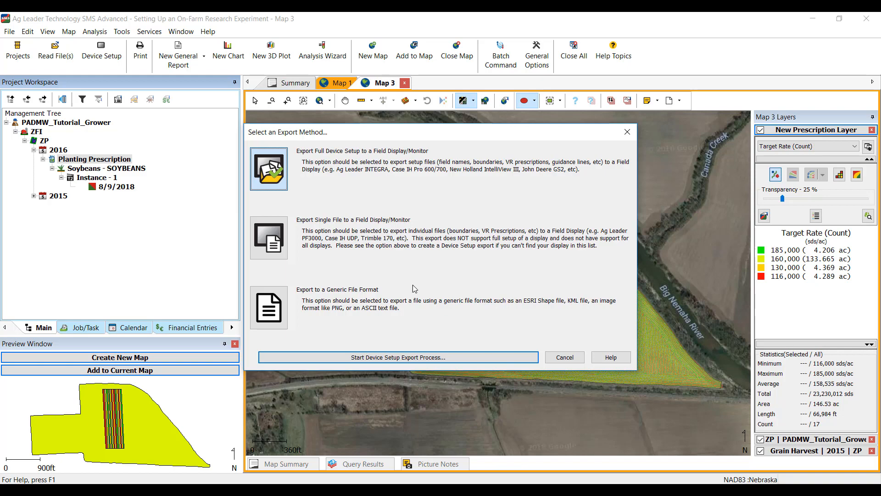
{"action": "left_click", "coordinate": [420, 357]}
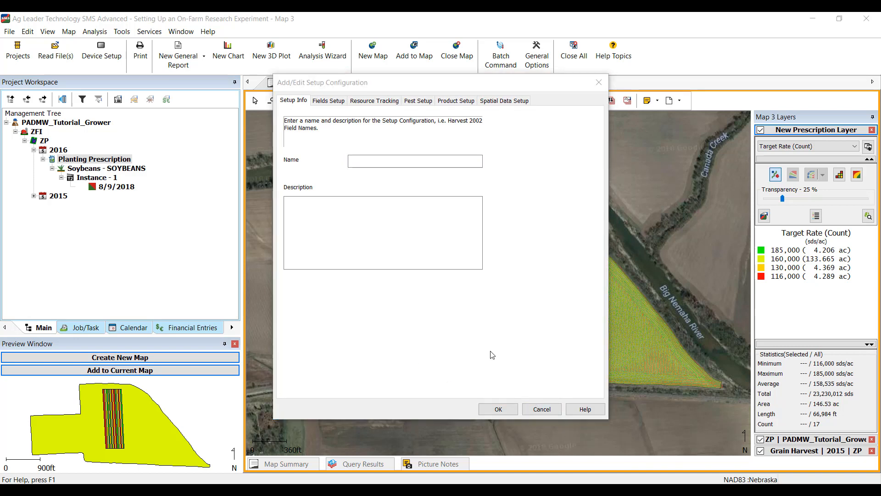
{"action": "left_click", "coordinate": [373, 159]}
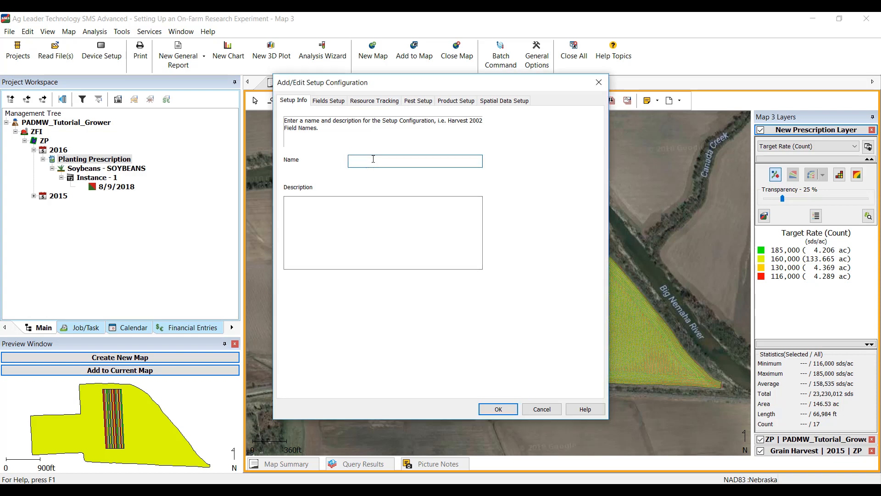
{"action": "type", "text": "Planting Rx 2016"}
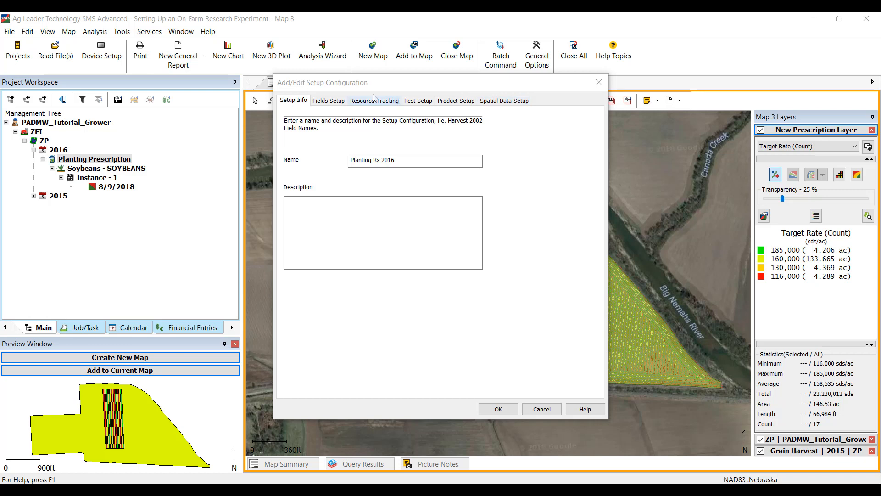
Add the ZP field under PADMW_Tutorial_Grower and ZFI to the configuration's selected fields.
{"action": "left_click", "coordinate": [329, 102]}
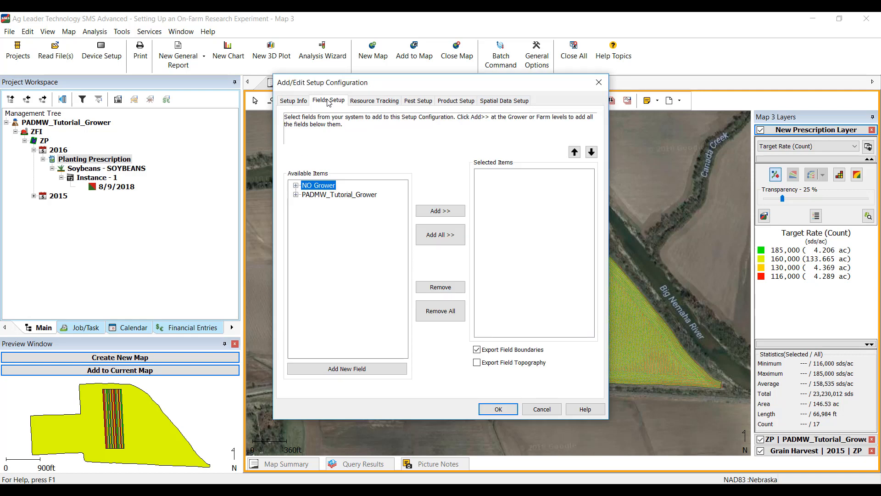
{"action": "left_click", "coordinate": [296, 195]}
{"action": "left_click", "coordinate": [307, 204]}
{"action": "left_click", "coordinate": [328, 214]}
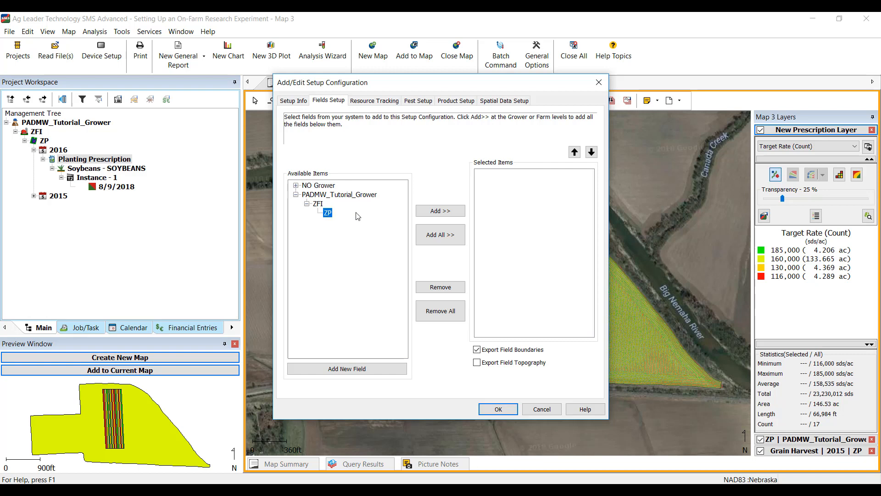
{"action": "left_click", "coordinate": [424, 213]}
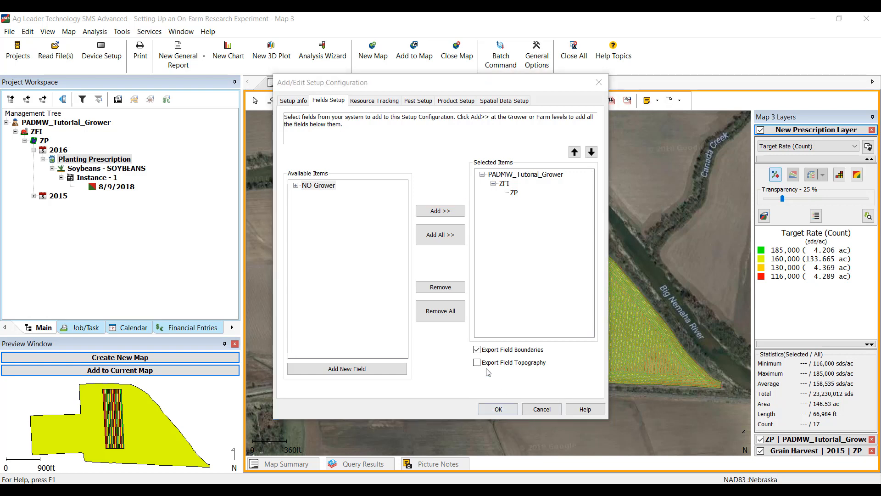
Add the 2016 Planting Prescription operation to the selected spatial data and save the configuration.
{"action": "left_click", "coordinate": [499, 106]}
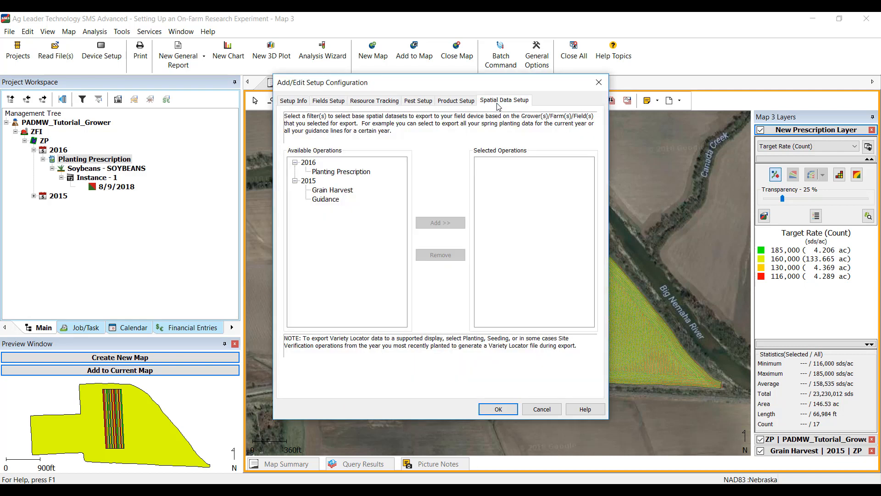
{"action": "left_click", "coordinate": [345, 172]}
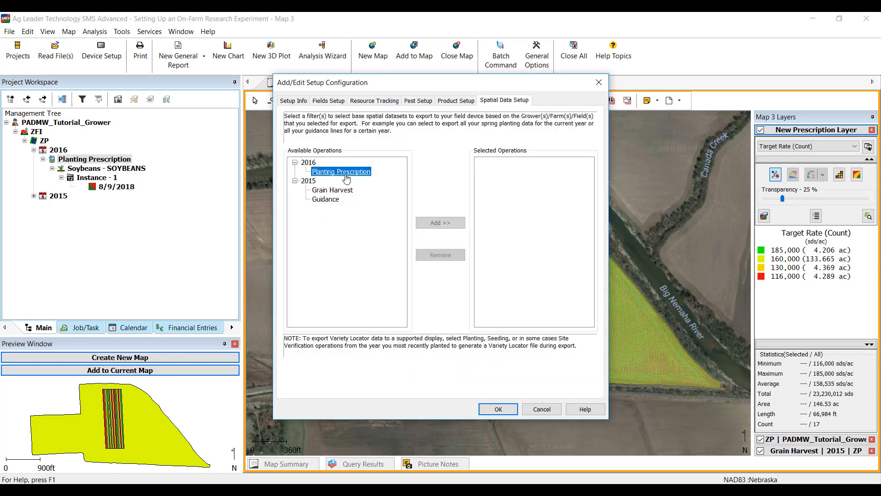
{"action": "left_click", "coordinate": [431, 223]}
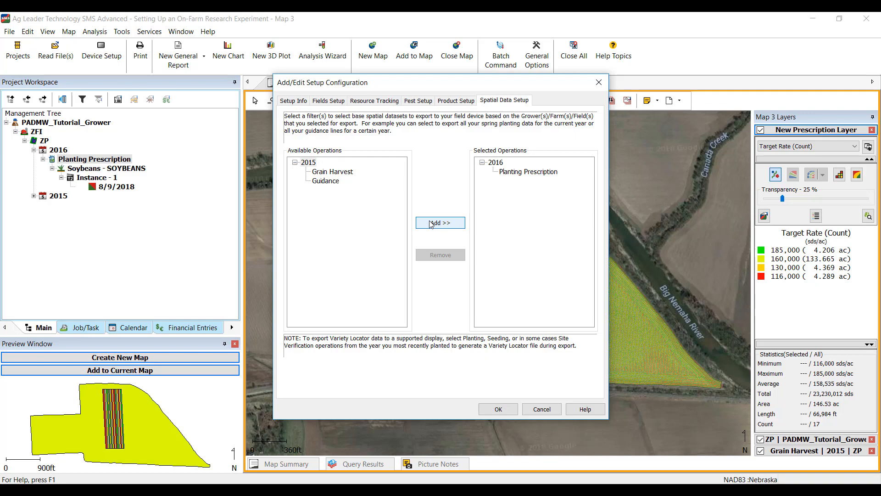
{"action": "left_click", "coordinate": [499, 409]}
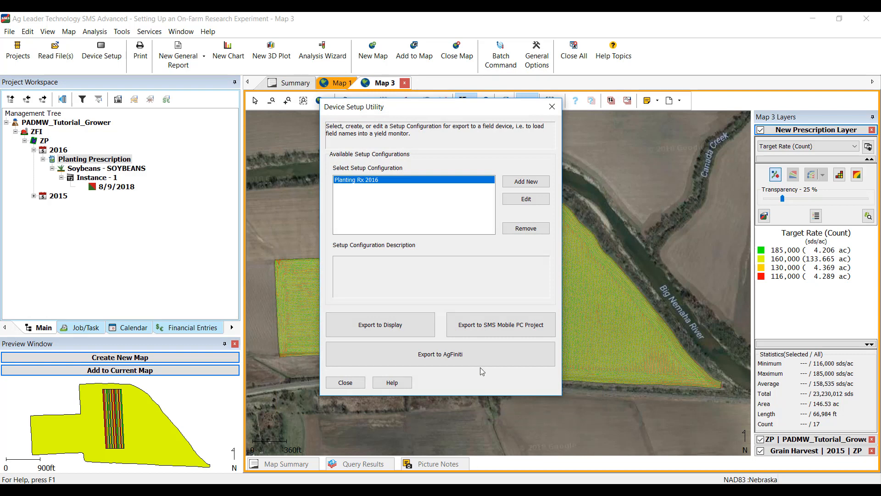
Export the configuration to a John Deere Greenstar 2 (v2.7/v2.8) display, saving into the Documents folder.
{"action": "left_click", "coordinate": [387, 327]}
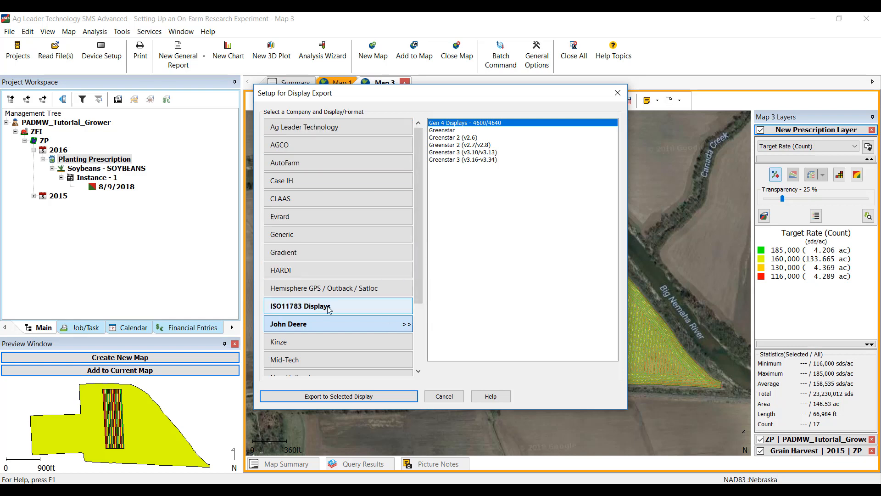
{"action": "left_click_drag", "start_coordinate": [419, 299], "coordinate": [429, 363]}
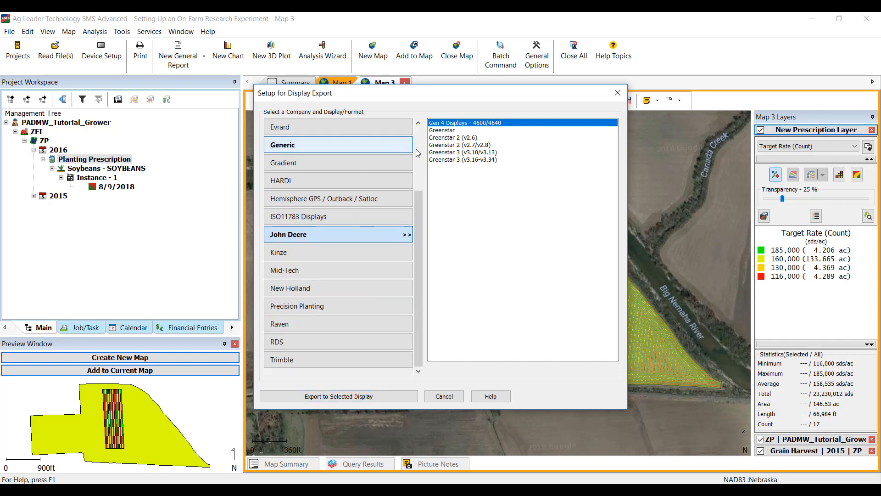
{"action": "left_click", "coordinate": [473, 146]}
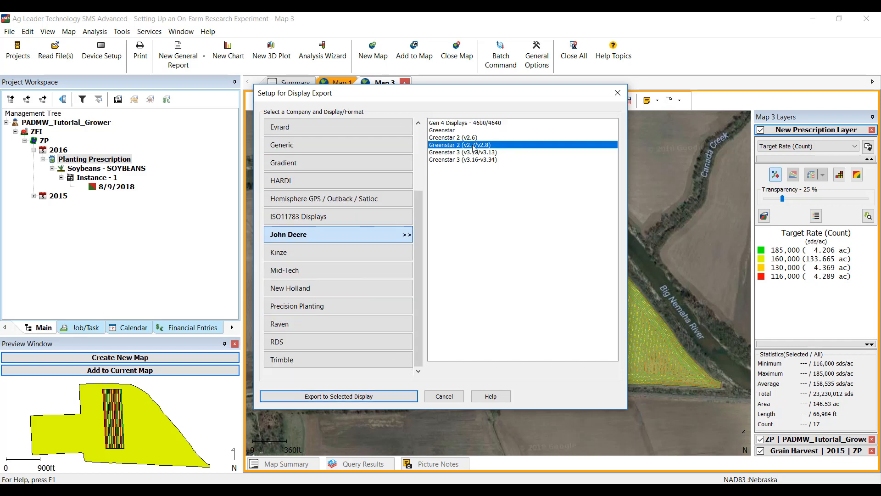
{"action": "left_click", "coordinate": [371, 397]}
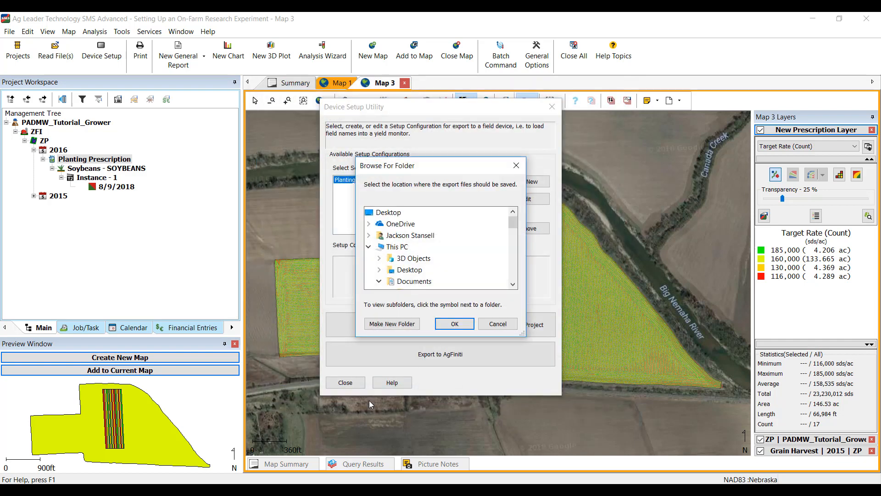
{"action": "left_click", "coordinate": [417, 285]}
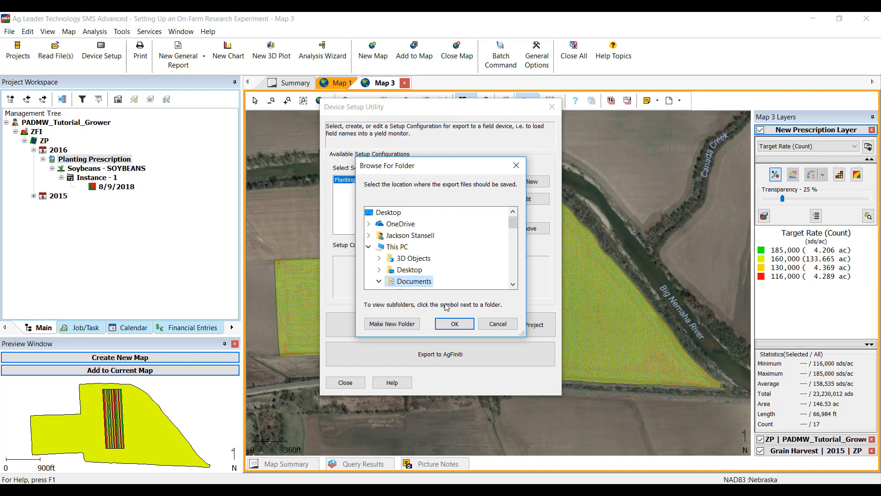
{"action": "left_click", "coordinate": [454, 323]}
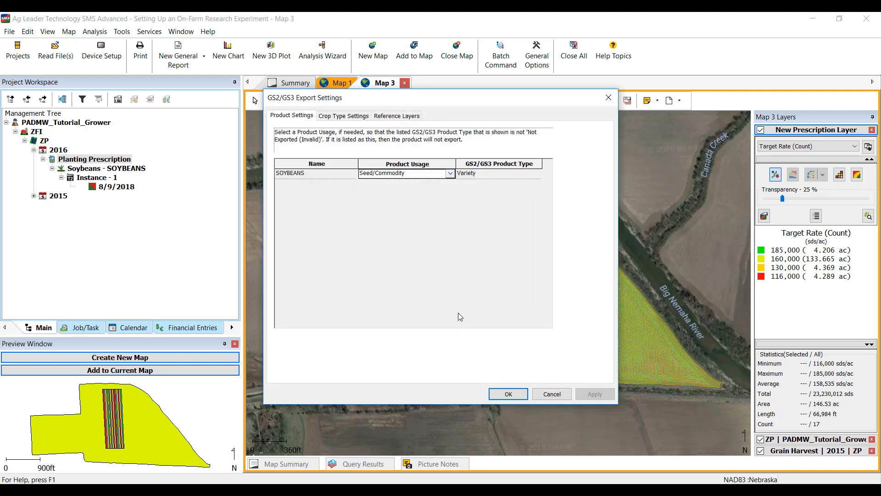
Review the product usage, crop type and reference layer settings, then accept the GS2/GS3 export settings.
{"action": "left_click", "coordinate": [451, 174]}
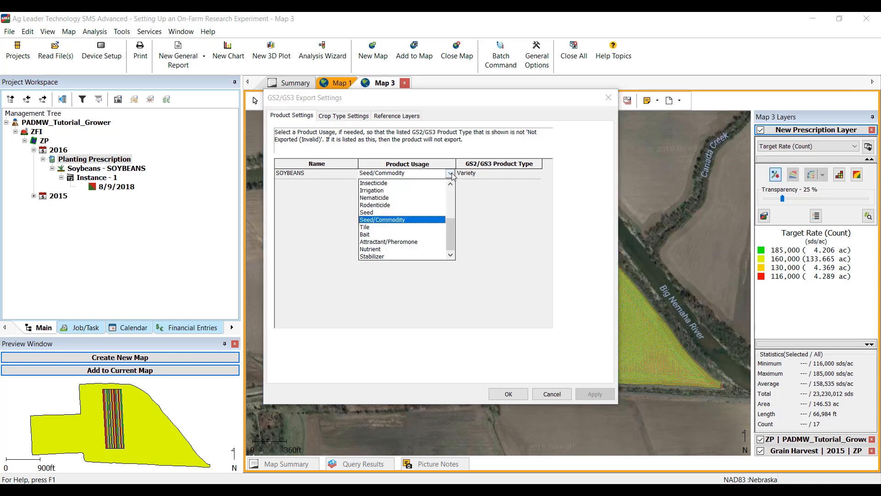
{"action": "left_click", "coordinate": [451, 174]}
{"action": "left_click", "coordinate": [350, 118]}
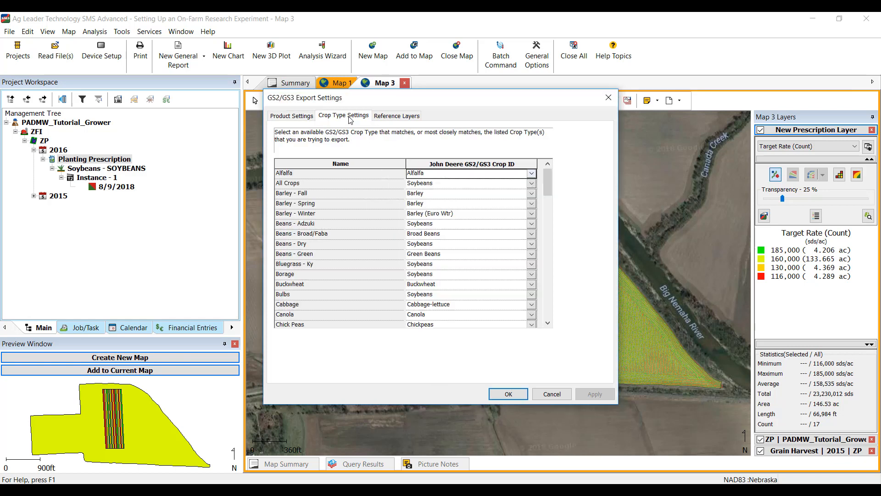
{"action": "left_click_drag", "start_coordinate": [546, 191], "coordinate": [575, 185]}
{"action": "left_click", "coordinate": [407, 118]}
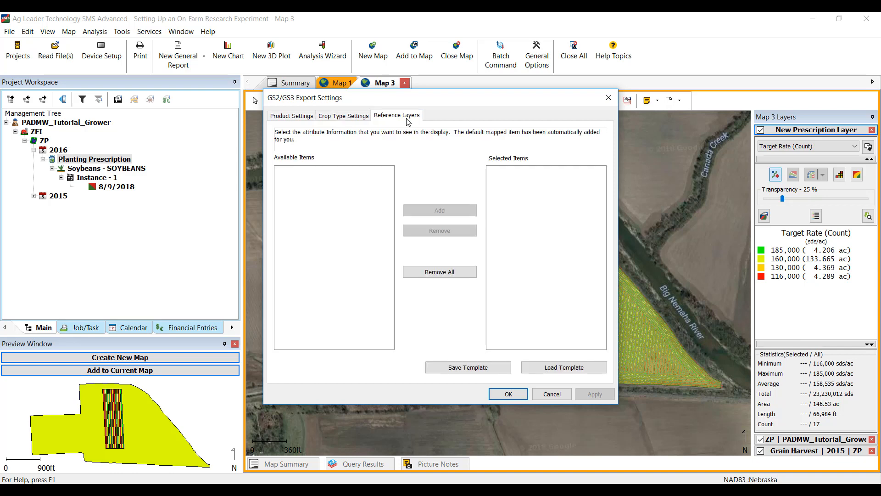
{"action": "left_click", "coordinate": [299, 119]}
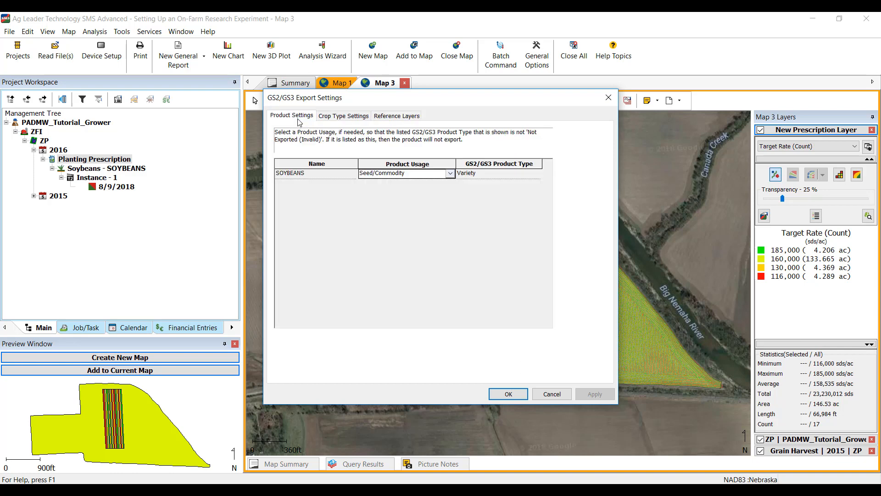
{"action": "left_click", "coordinate": [508, 394]}
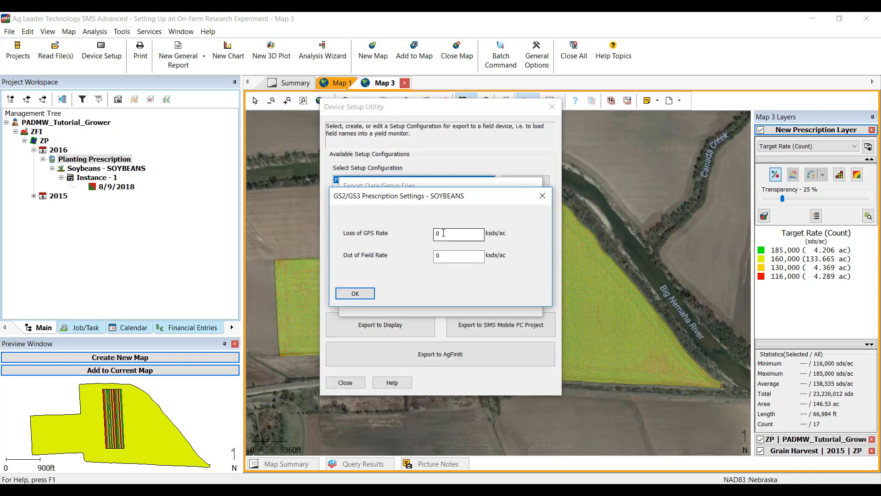
Set the soybean prescription's out-of-field rate to 0 ksds/ac and confirm the prescription settings.
{"action": "double_click", "coordinate": [445, 256]}
{"action": "type", "text": "0"}
{"action": "left_click", "coordinate": [419, 268]}
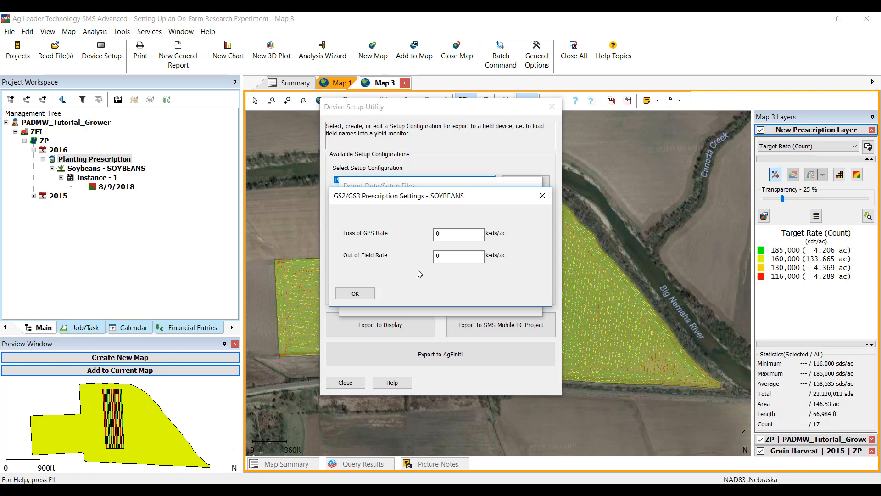
{"action": "left_click", "coordinate": [355, 292]}
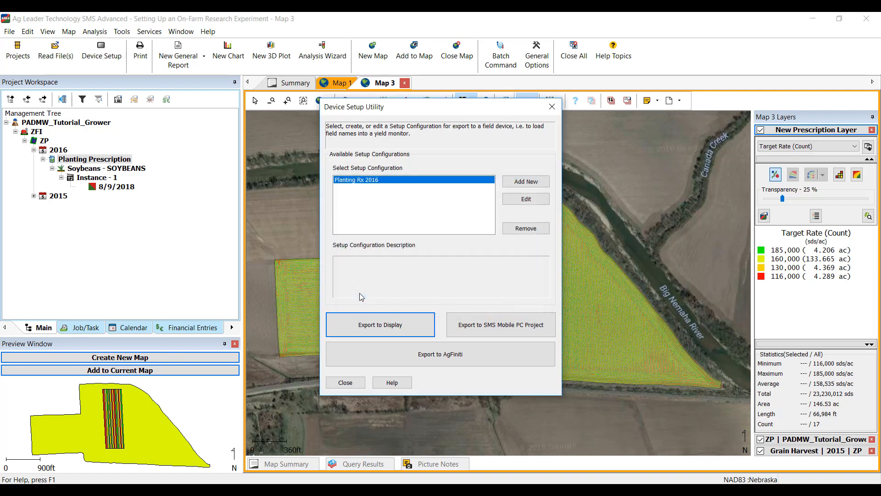